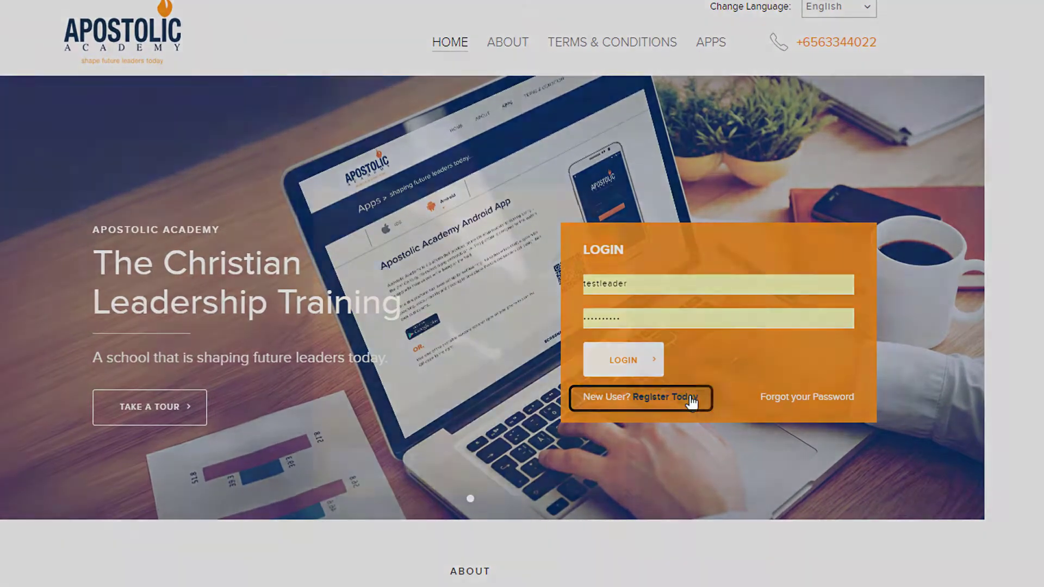
Open the Register Here form and tick its LEADER checkbox for the new account
left_click(691, 398)
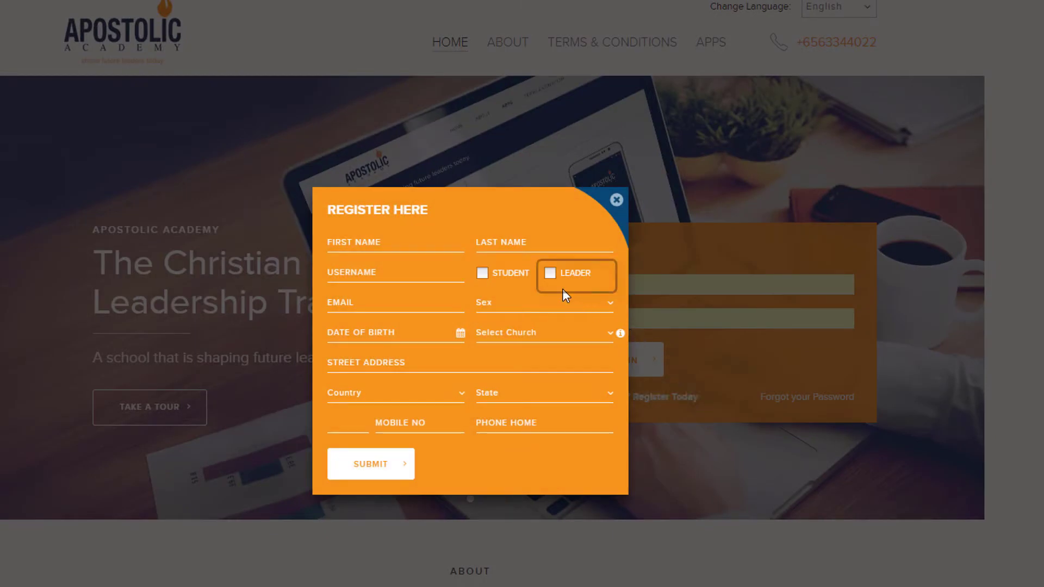
left_click(548, 274)
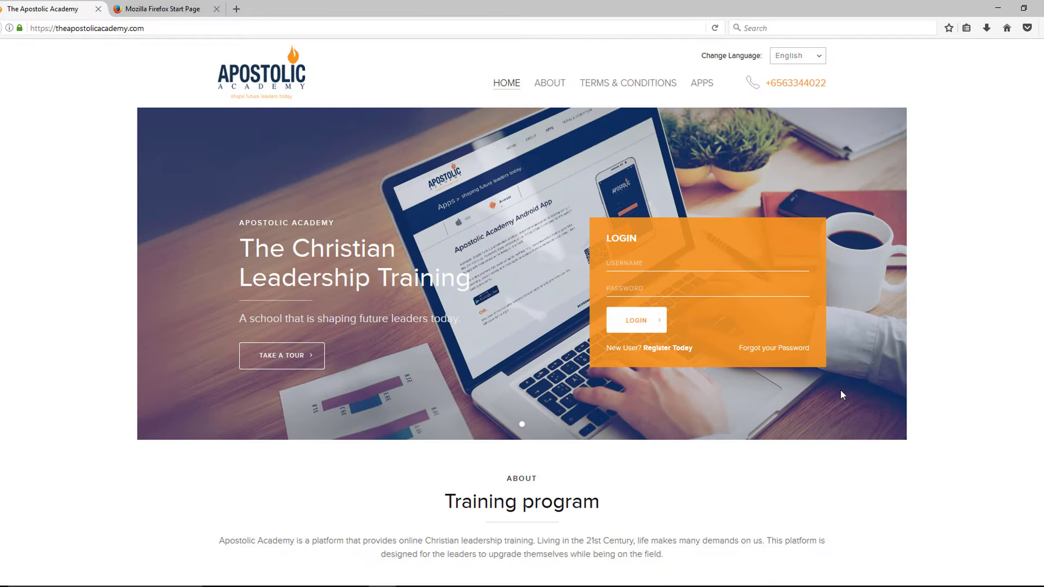
Log in with username 'testleader' and its password
type("test")
type("leader")
key("Tab")
type("•••••••••")
left_click(654, 326)
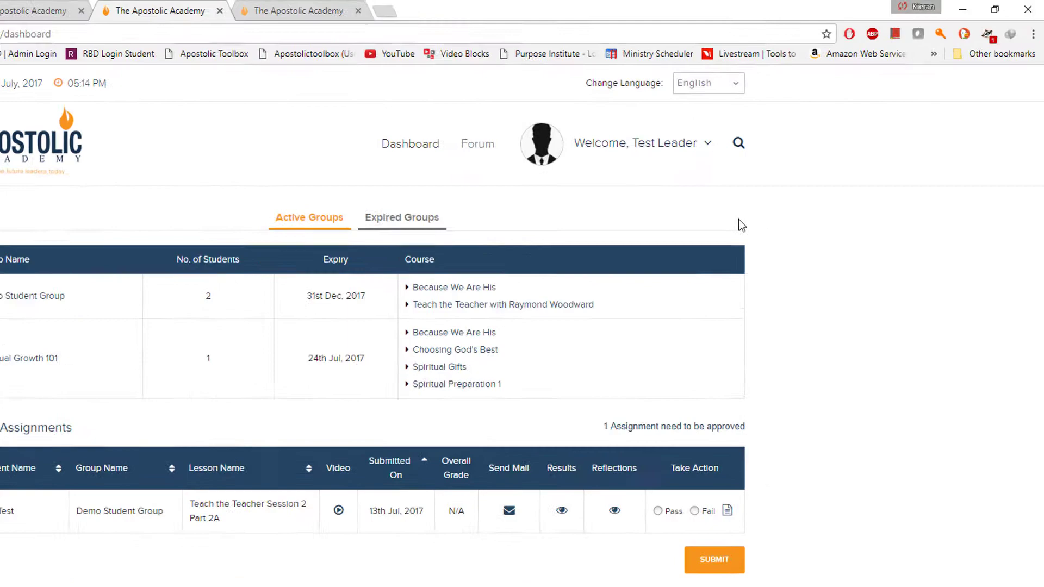
Open the Edit Profile form via Modify Account in the Welcome menu and save it with Update
left_click(790, 115)
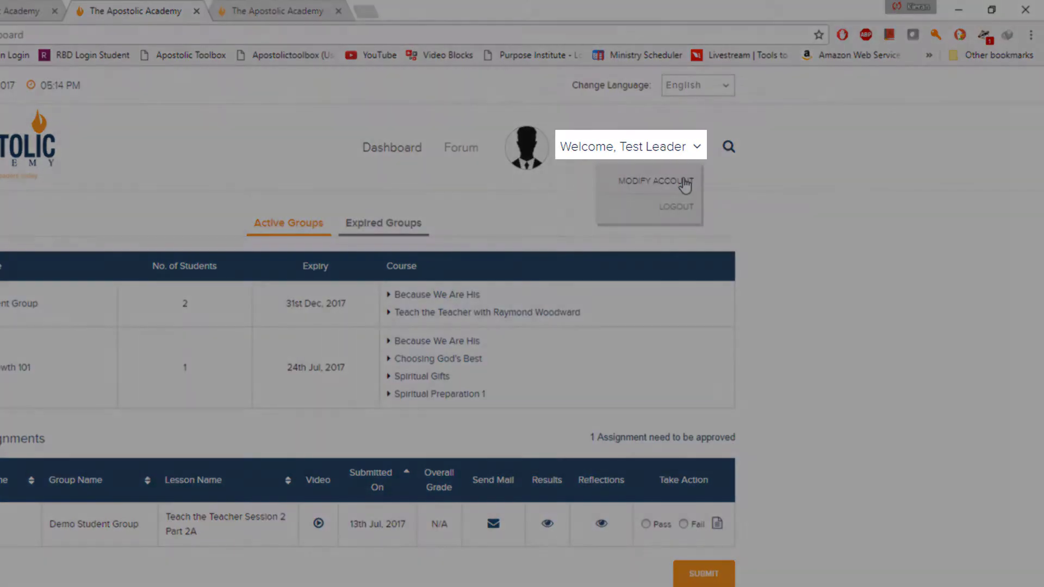
left_click(683, 181)
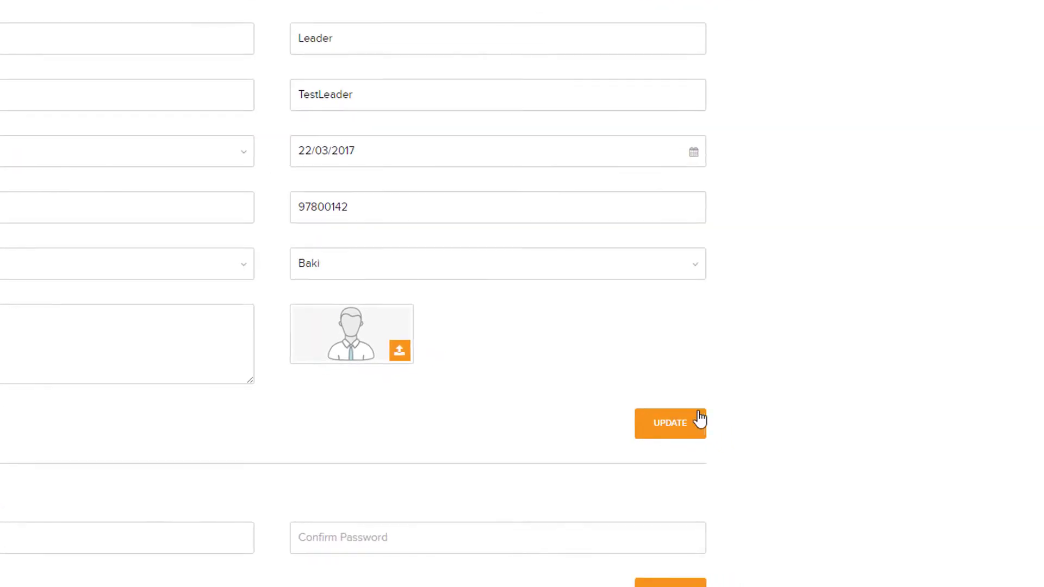
left_click(699, 419)
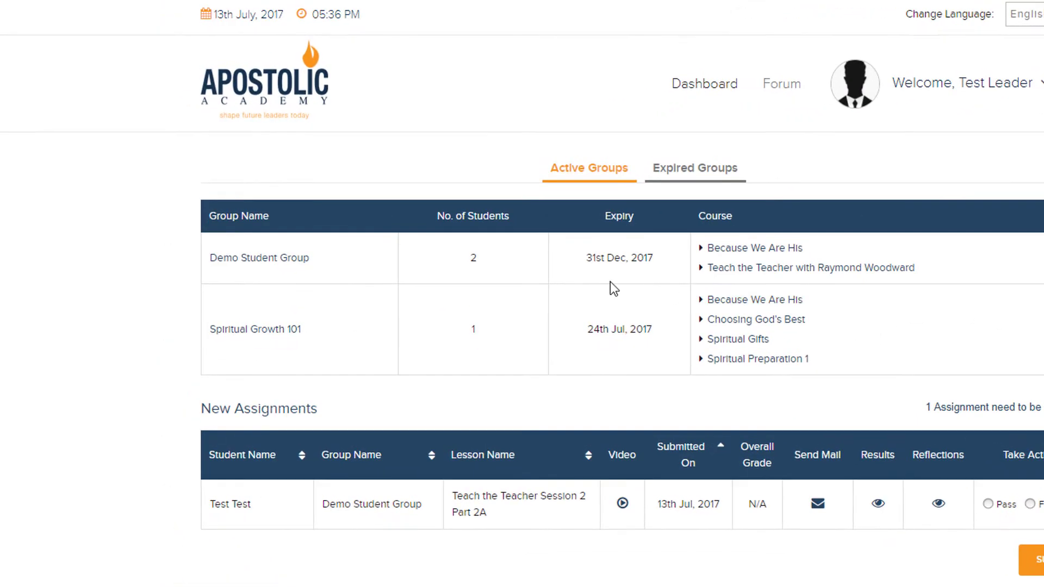
left_click(279, 261)
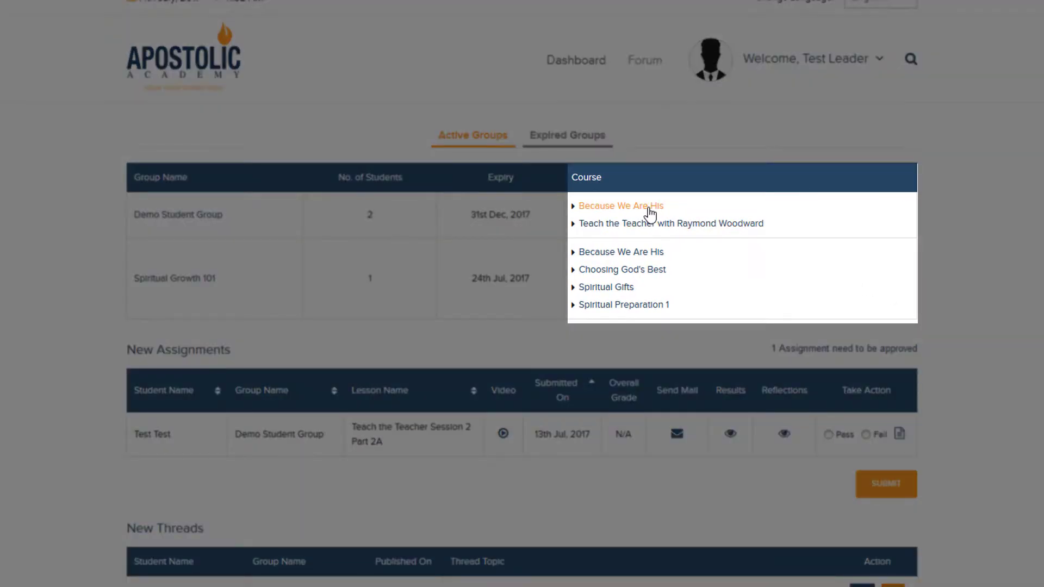
Open the lesson list of the 'Because We Are His' course
left_click(649, 210)
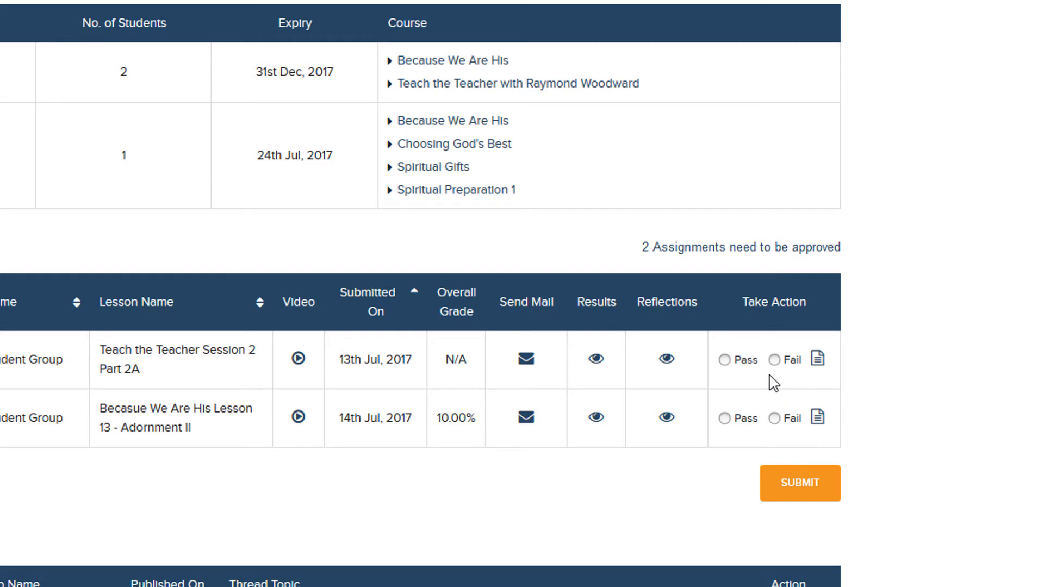
Mark Teach the Teacher Session 2 Part 2A as Pass and Lesson 13 Adornment II as Fail
left_click(724, 360)
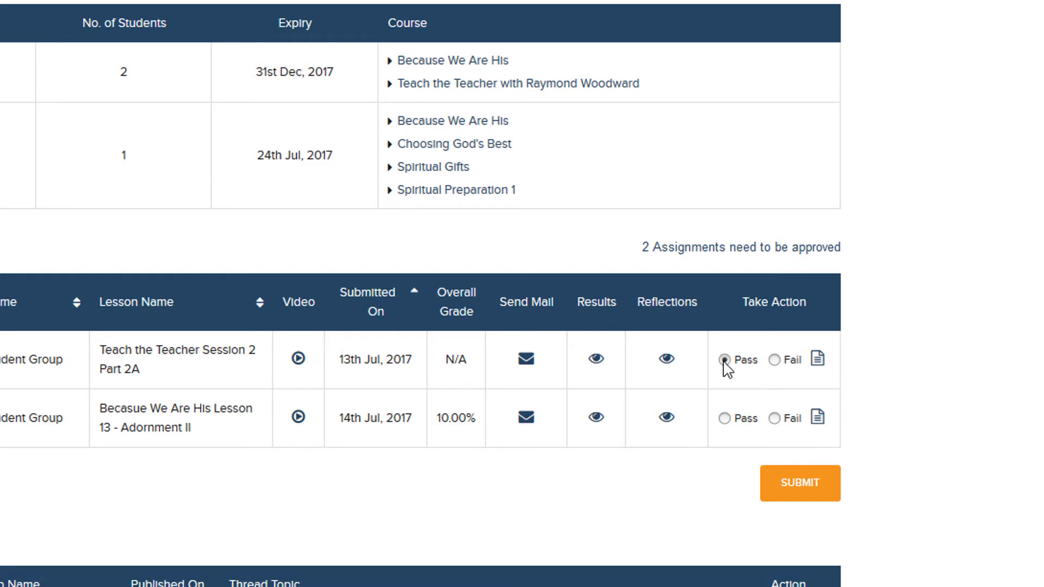
left_click(774, 418)
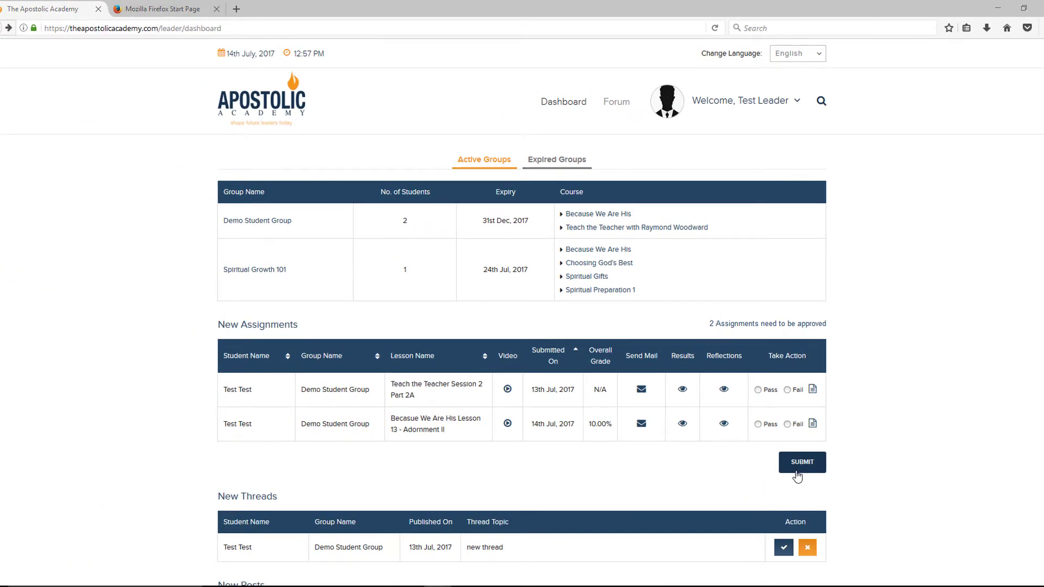
scroll(797, 476, "down", 1)
scroll(797, 473, "down", 2)
scroll(797, 470, "down", 2)
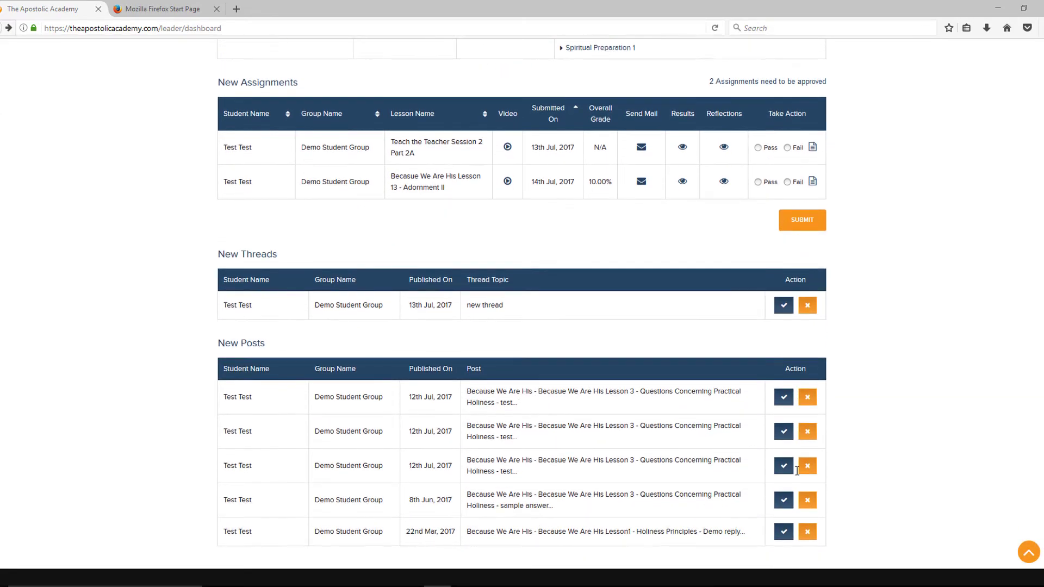
scroll(797, 471, "down", 2)
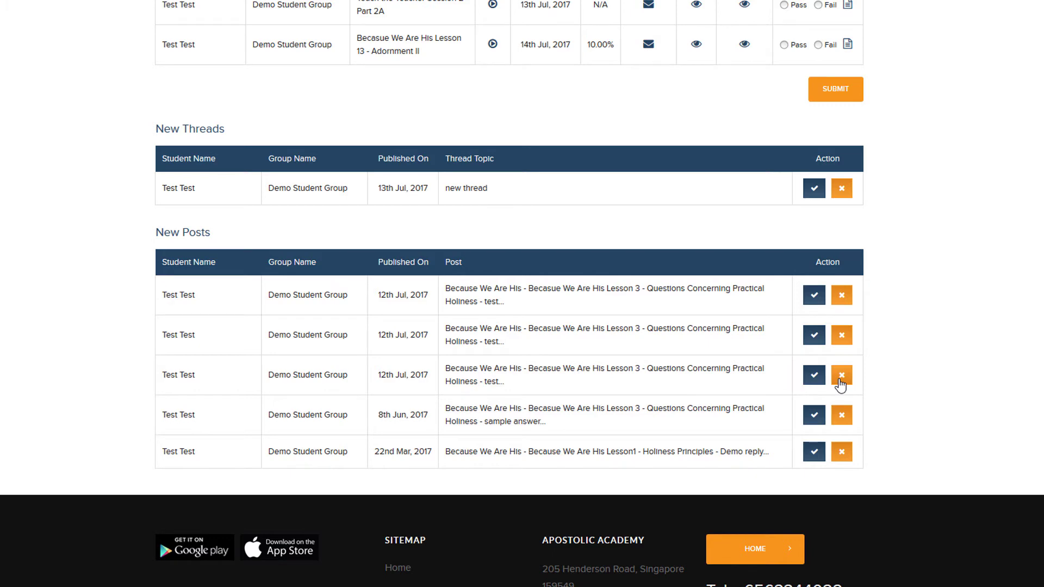
scroll(841, 385, "up", 7)
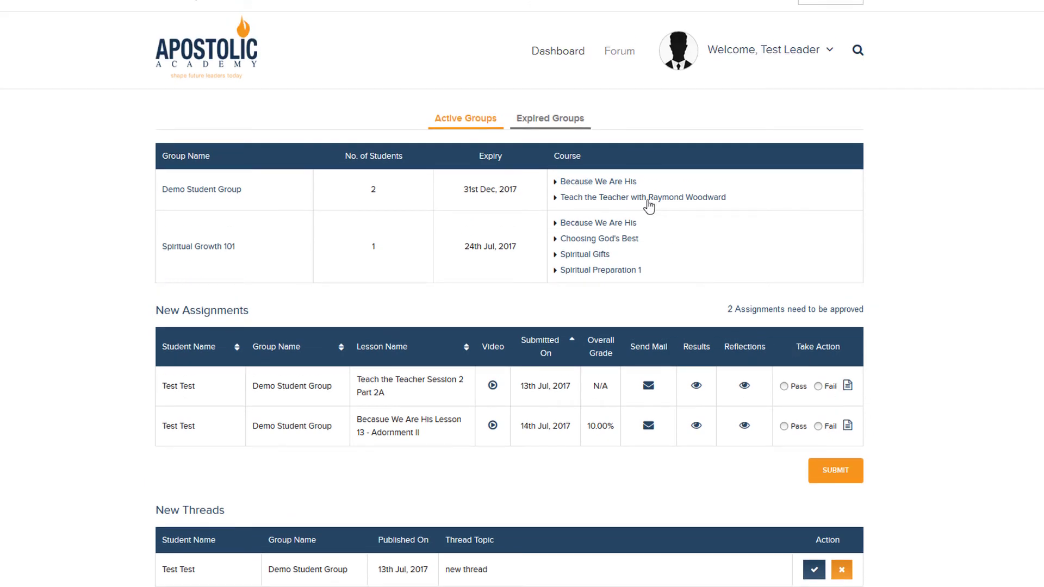
Go to the Lesson 3 forum in 'Because We Are His' and open 'Is it okay for Christians to drink?'
left_click(632, 186)
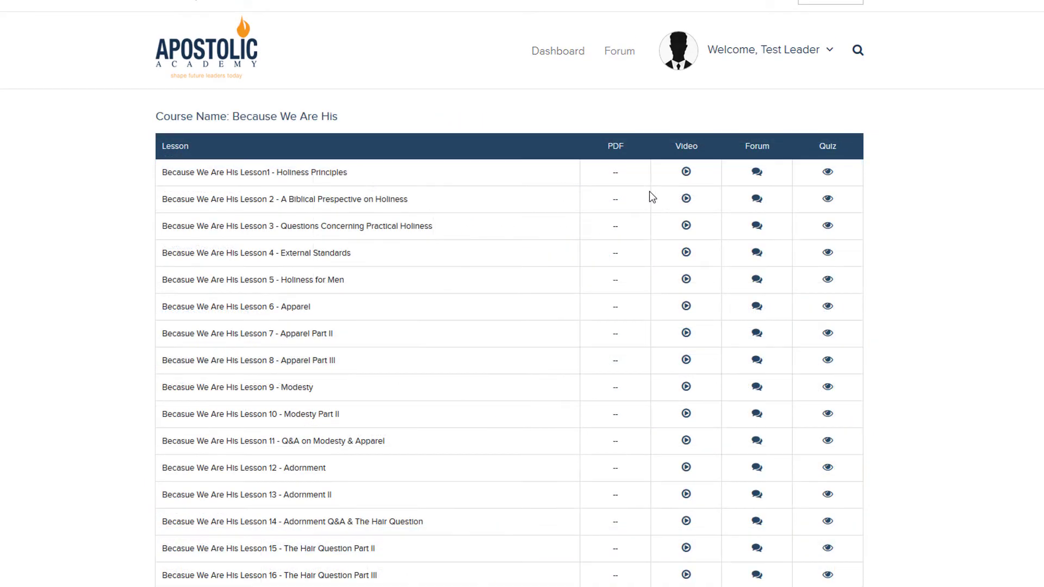
left_click(756, 227)
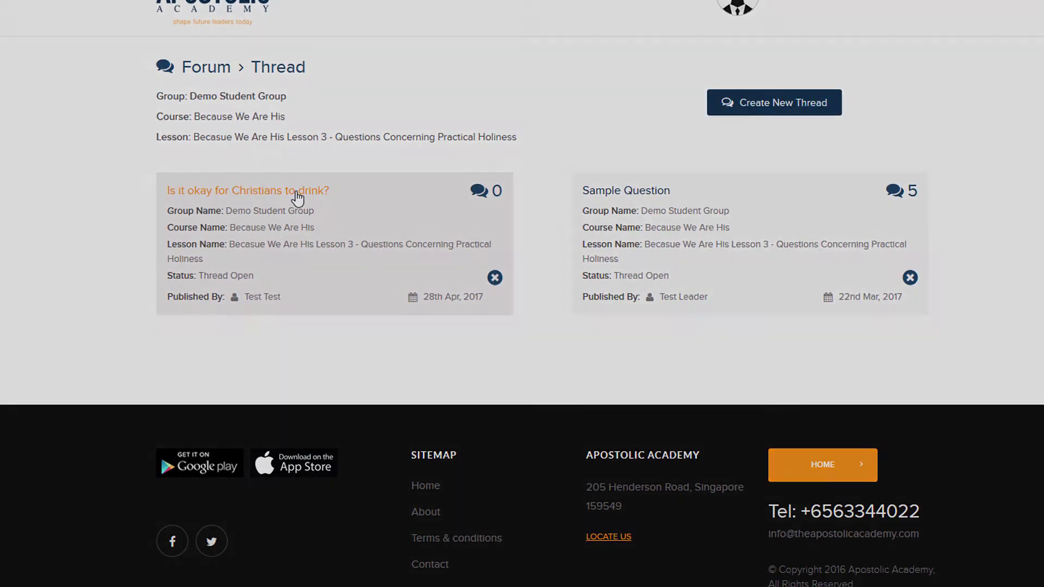
left_click(297, 191)
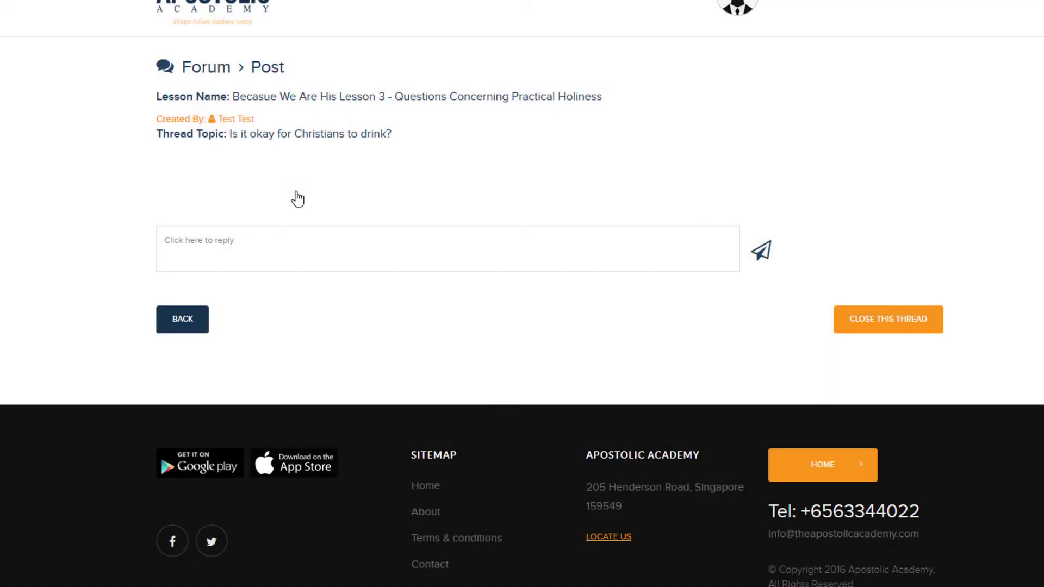